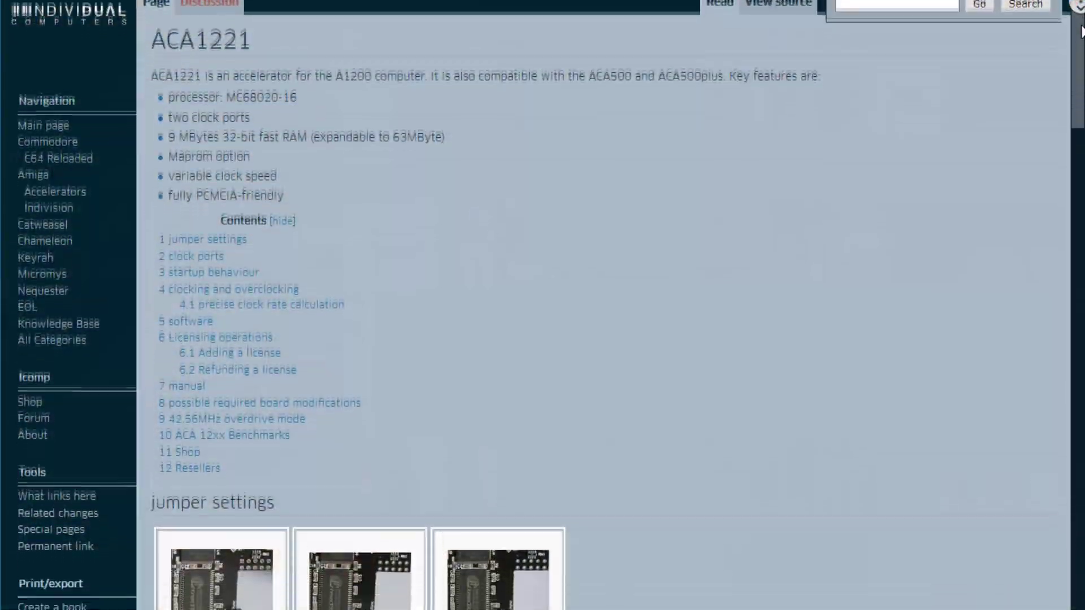
Scroll the ACA1221 wiki article and open the licence type dropdown on the upgrades shop page
scroll(1081, 31, "down", 4)
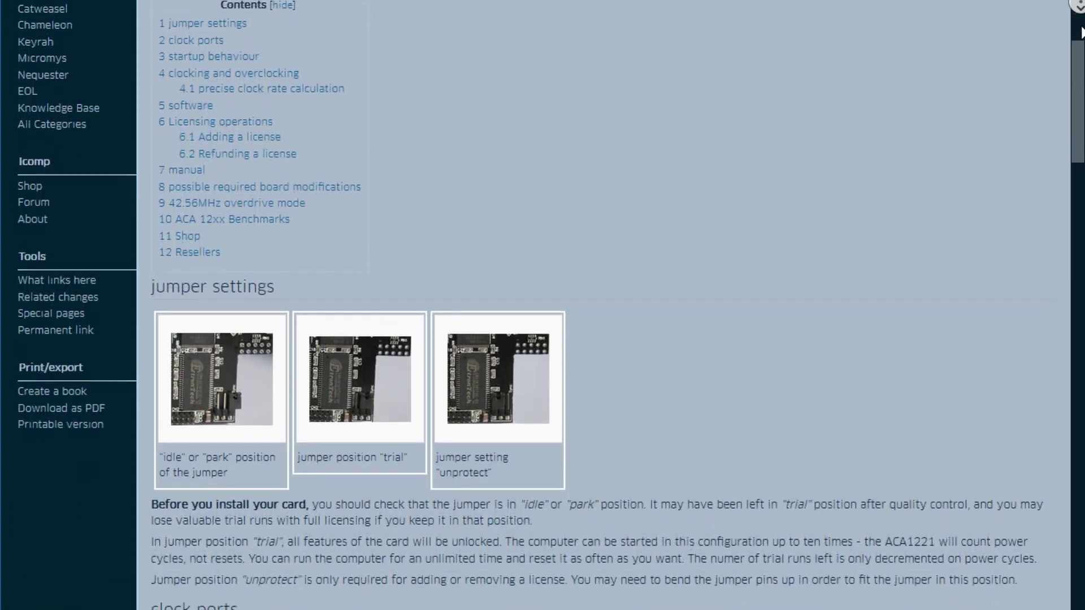
scroll(1080, 31, "down", 4)
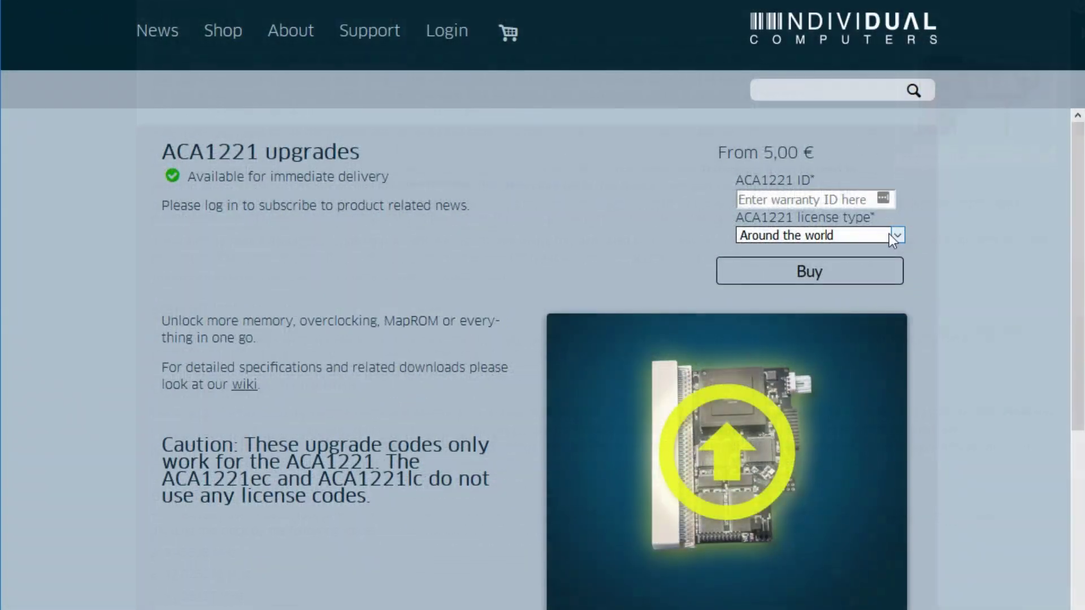
left_click(890, 234)
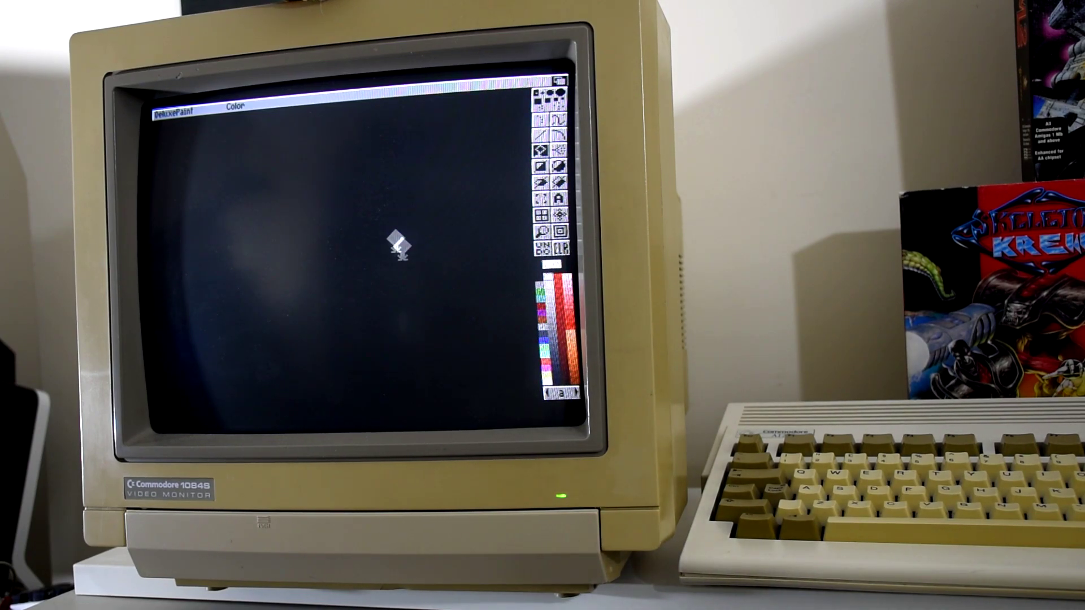
key("k")
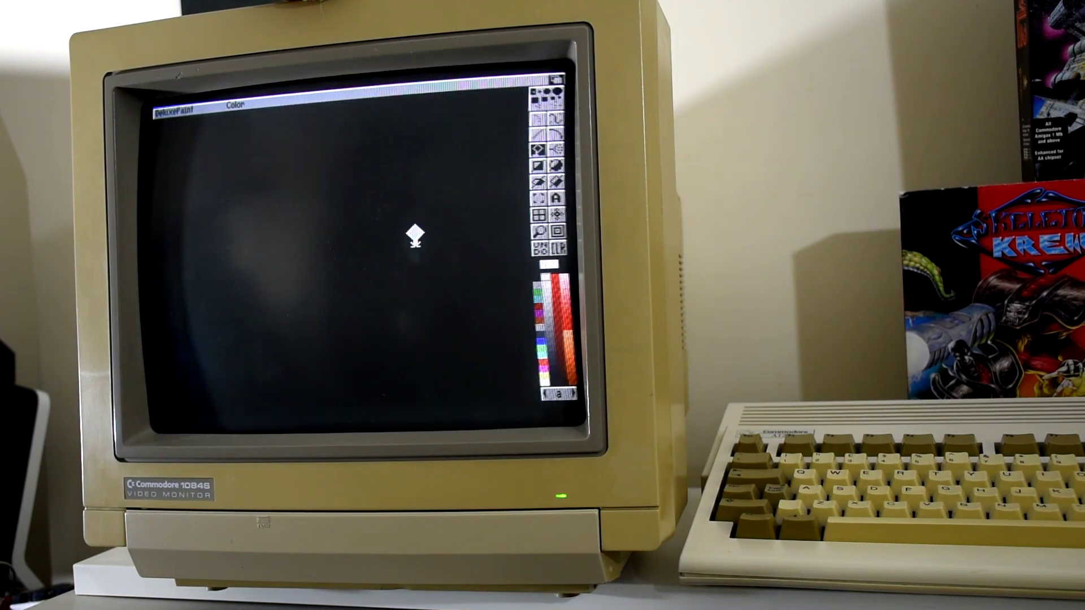
key("k")
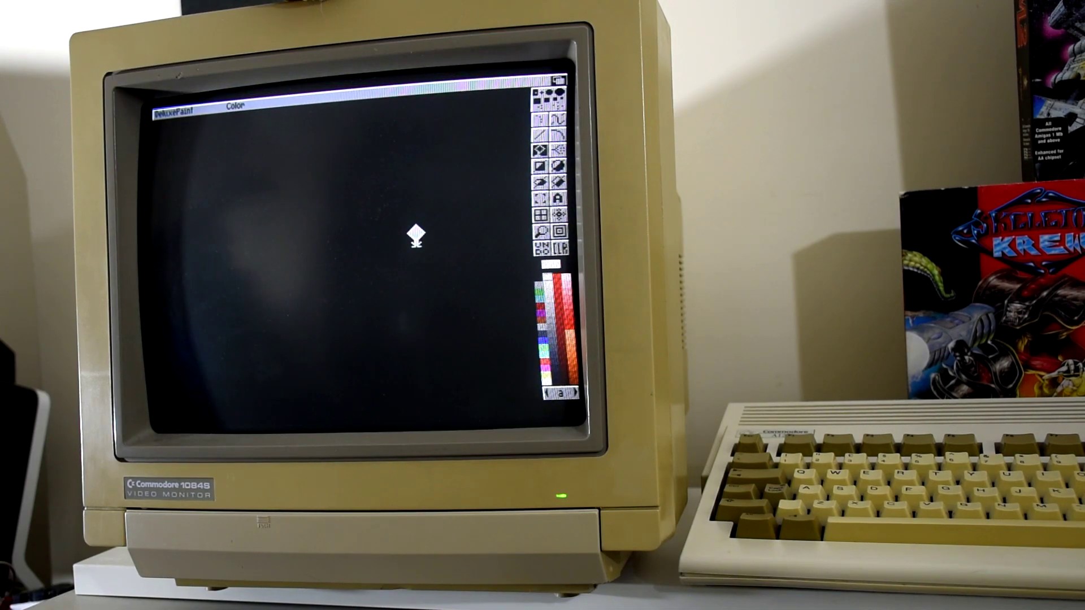
key("k")
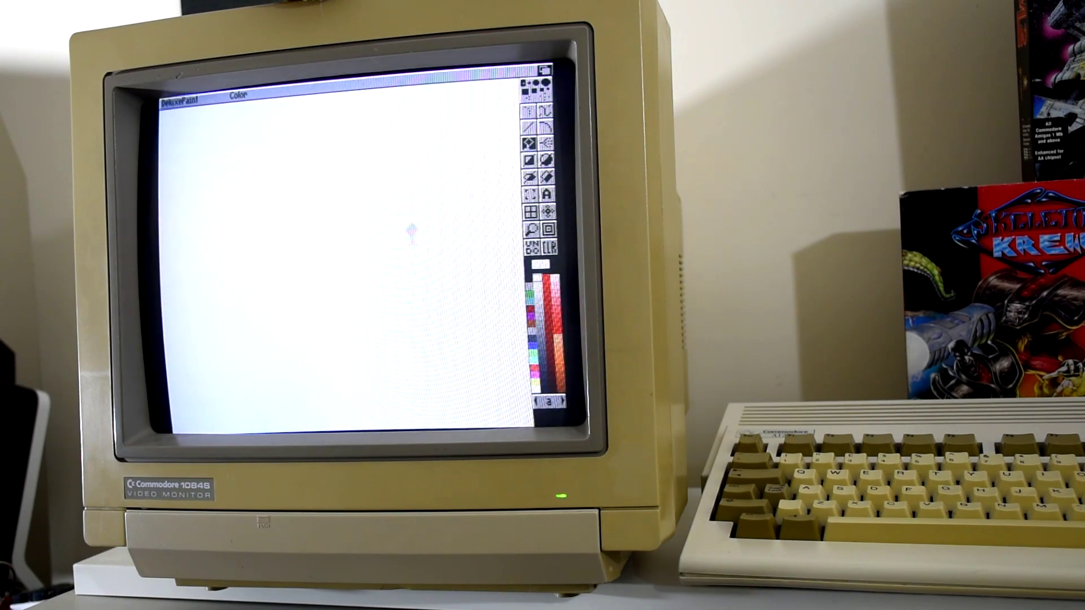
key("k")
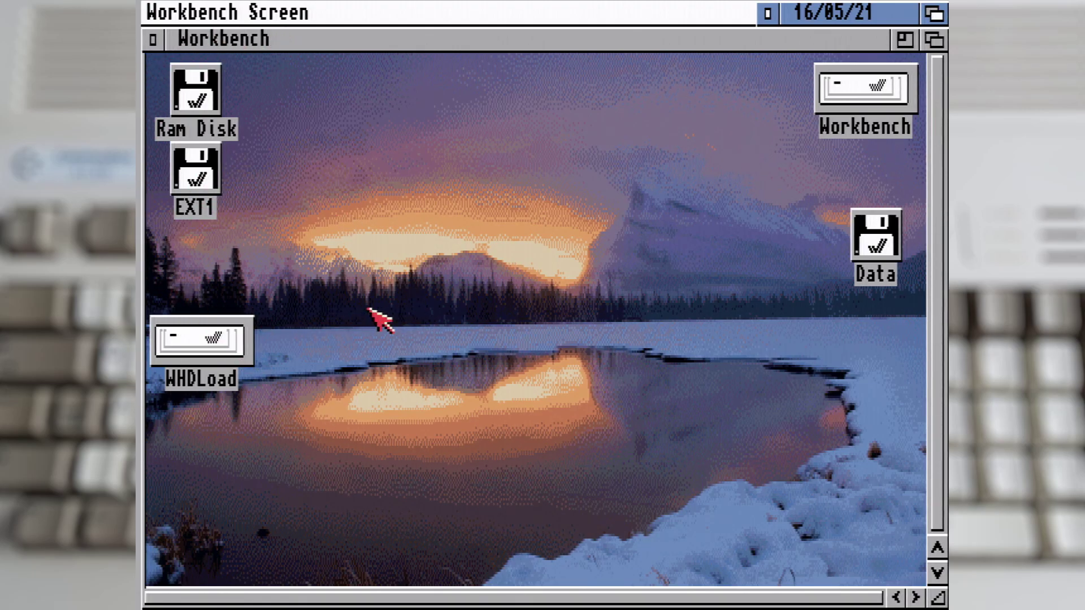
Show Workbench About (Kickstart 46.143, Workbench 45.194), centre the box on the desktop, then dismiss it
right_click(350, 9)
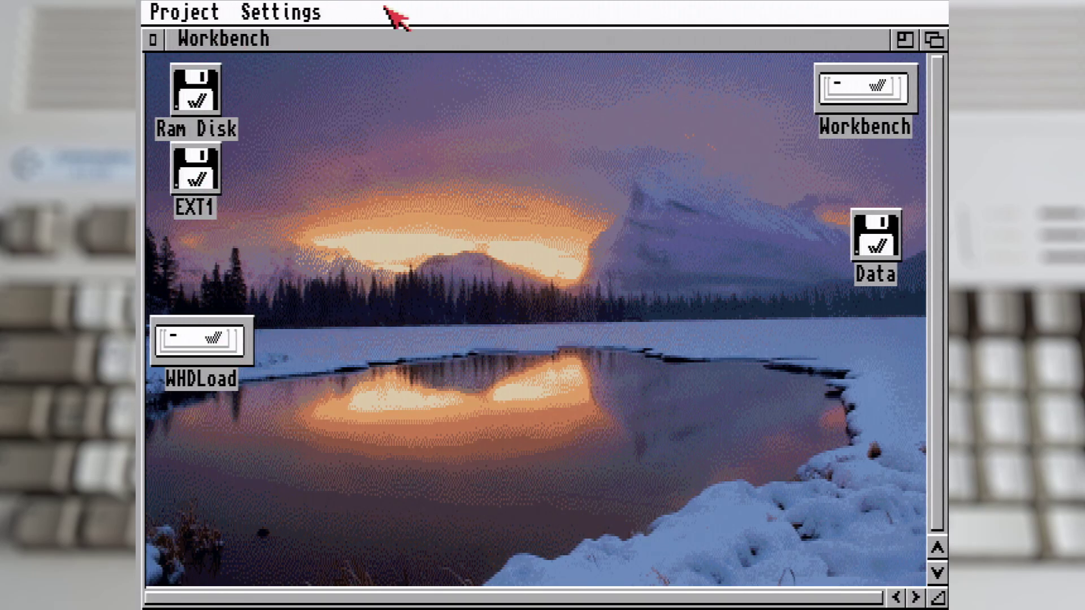
right_click(249, 9)
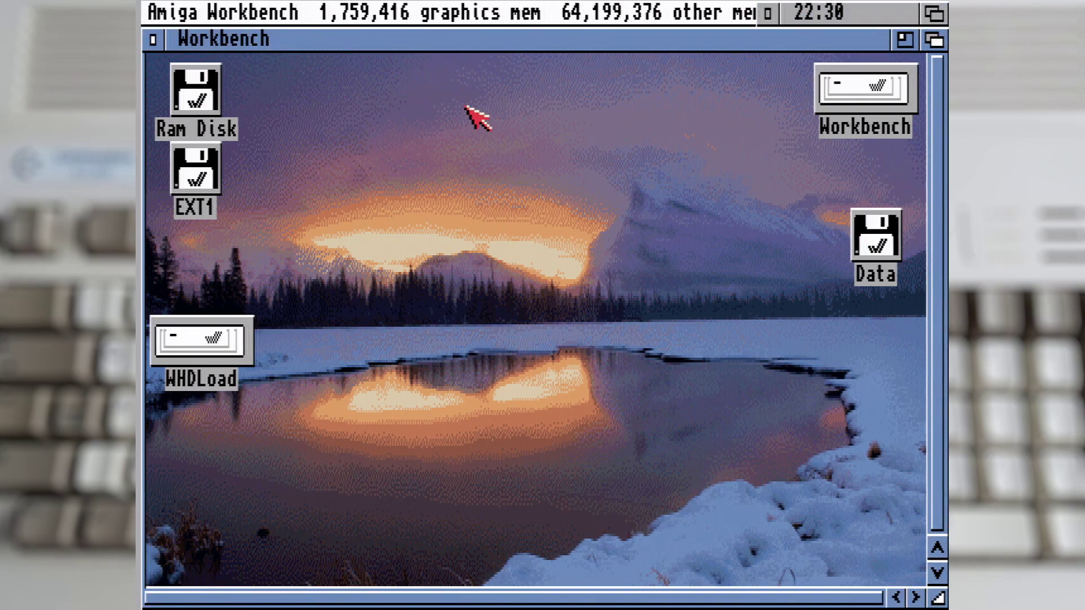
right_click(507, 34)
mouse_move(201, 4)
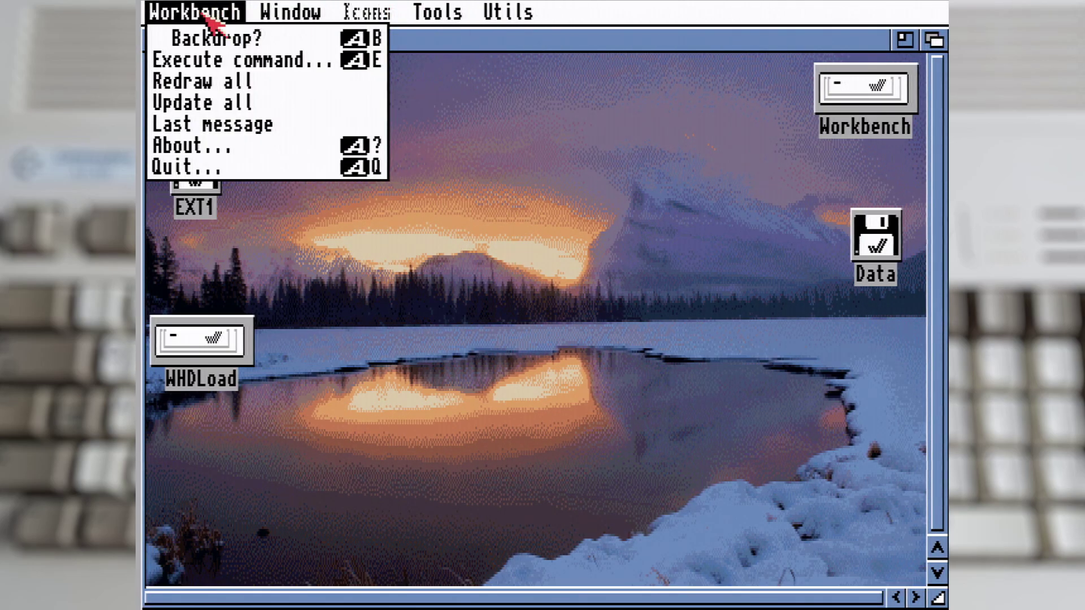
left_click(241, 146)
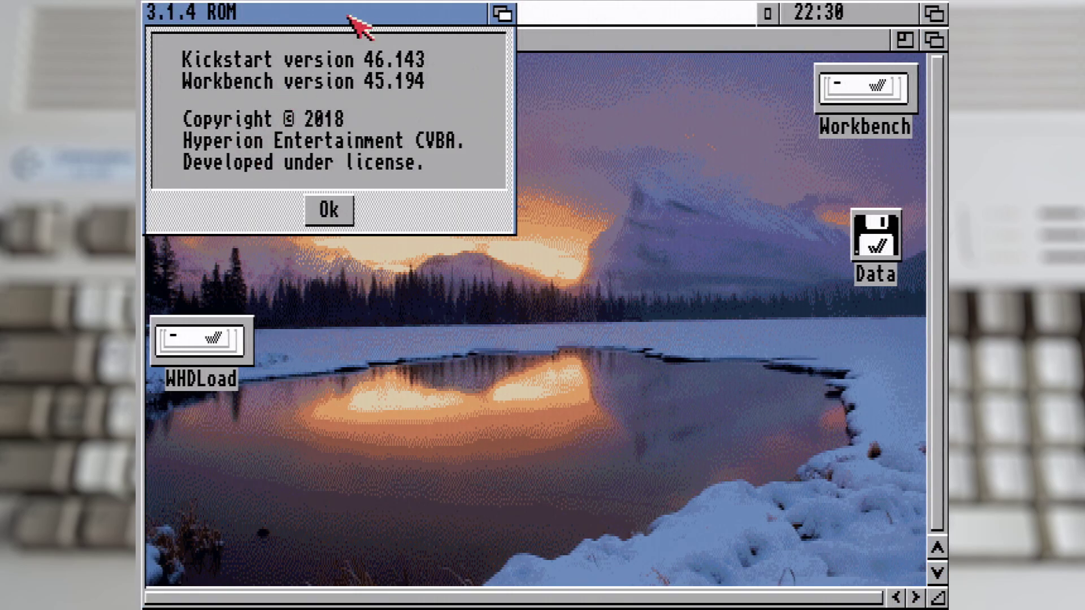
left_click_drag(356, 25, 552, 170)
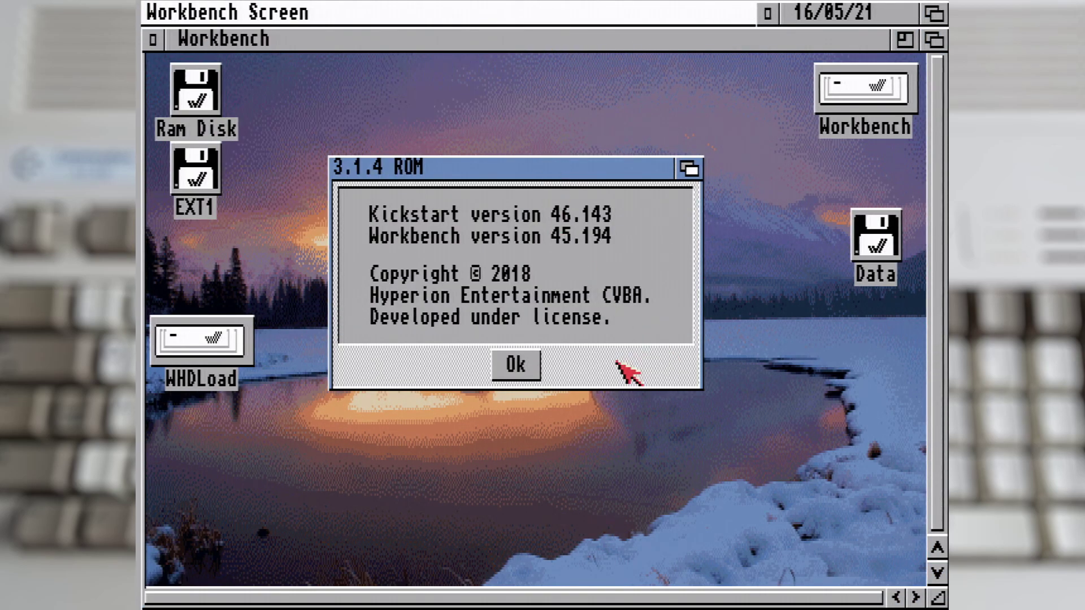
left_click(515, 373)
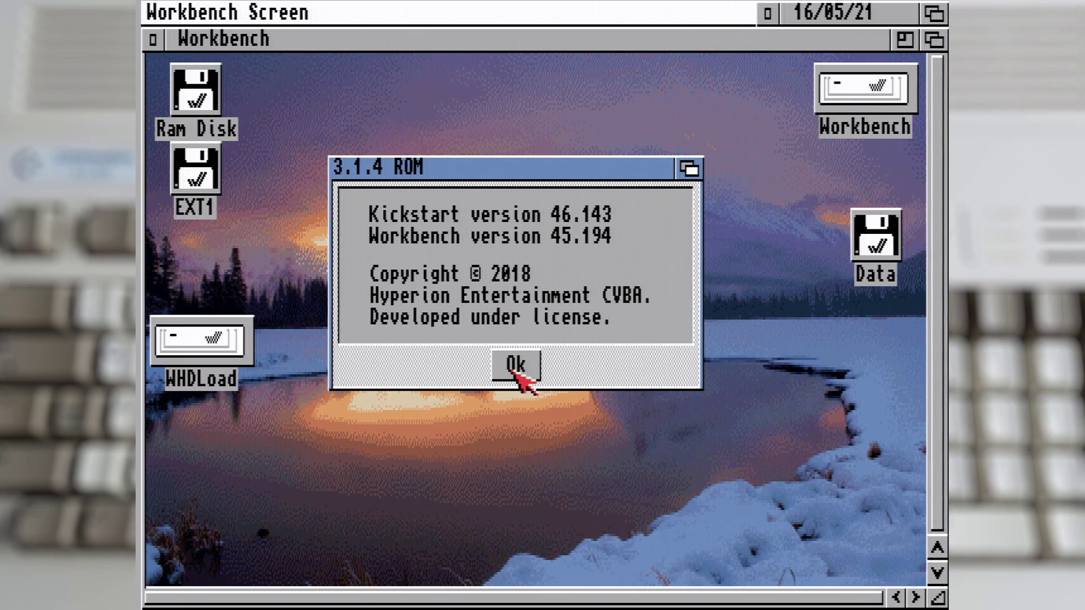
left_click(518, 369)
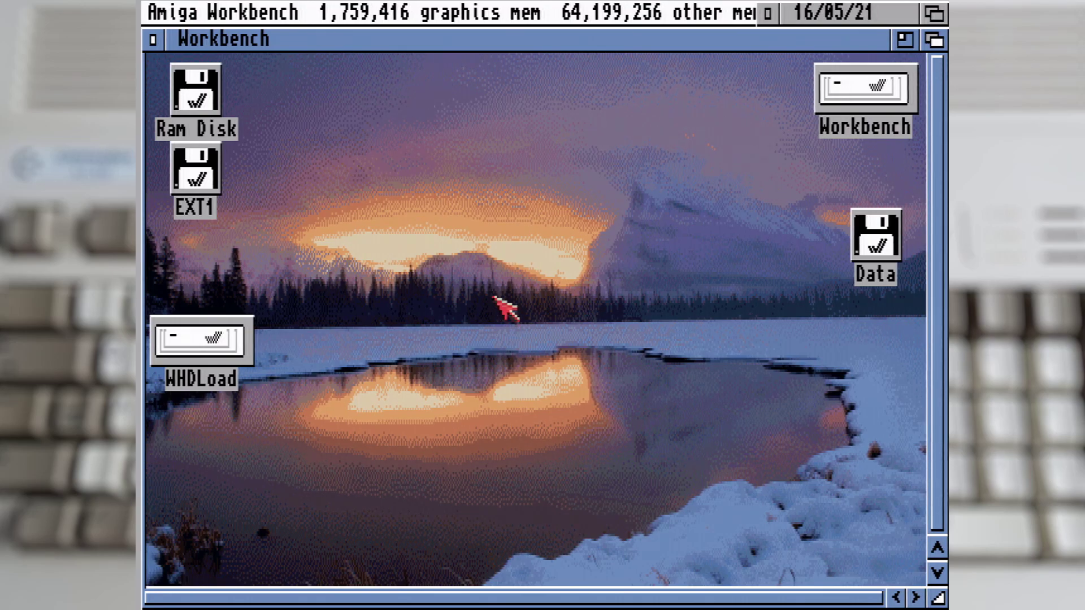
Open the Workbench disk and its DirOpus4 drawer
left_click(868, 85)
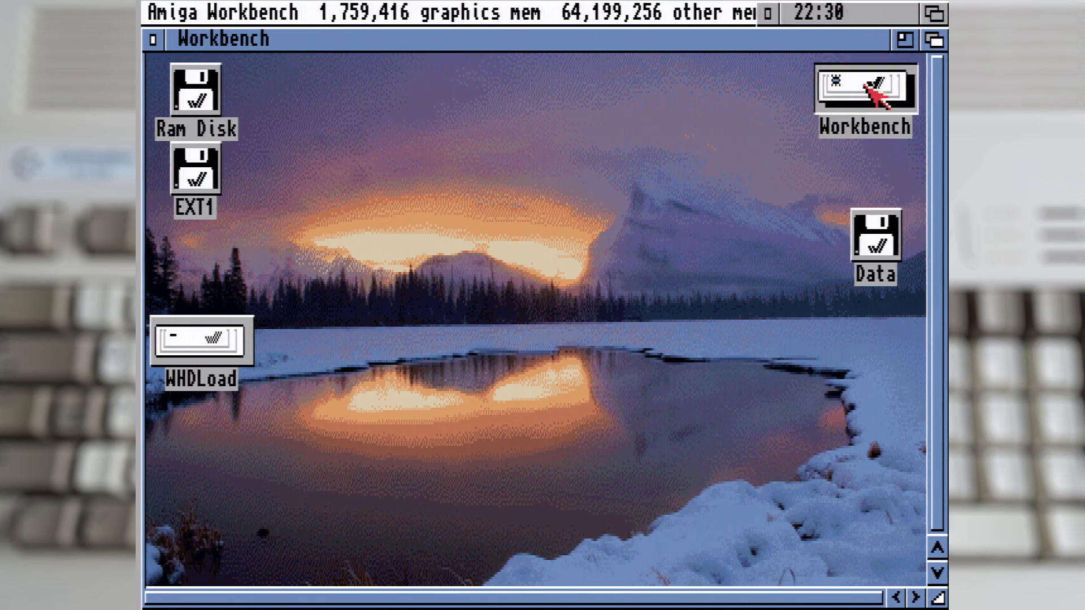
left_click(867, 81)
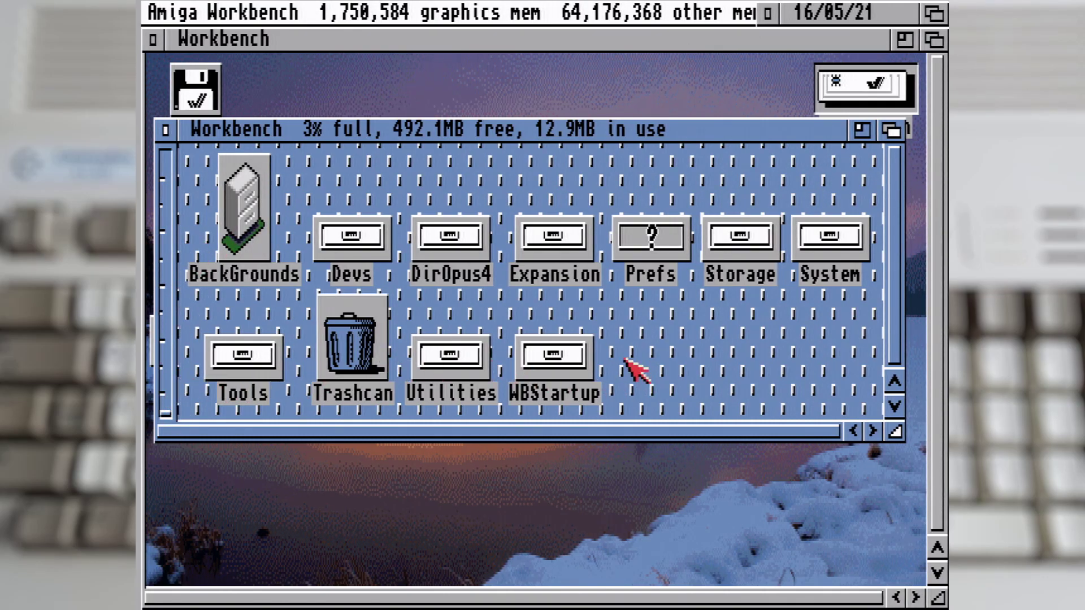
double_click(474, 245)
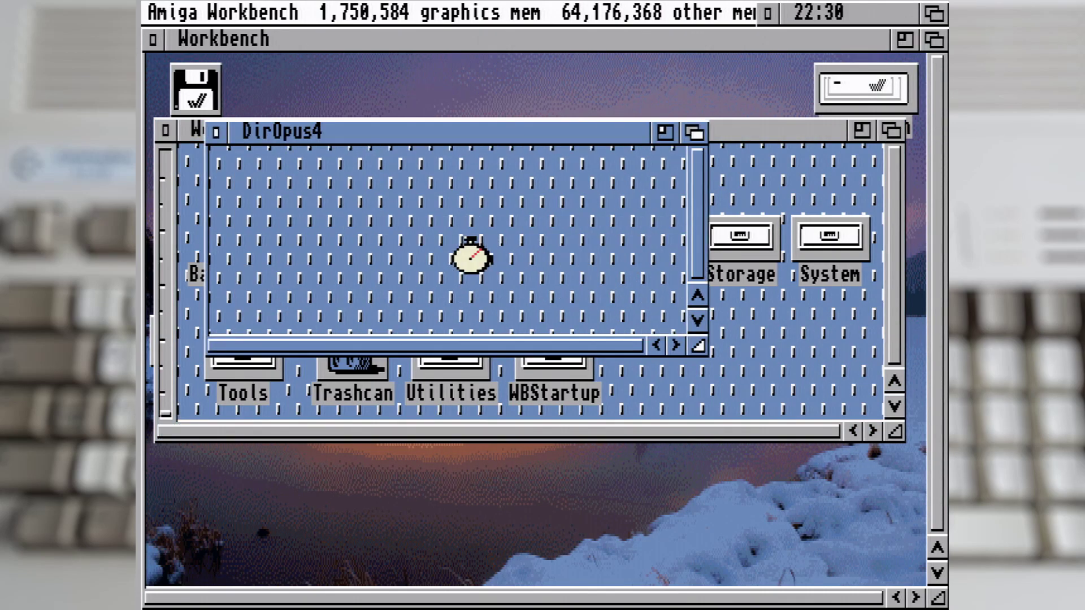
Clean up the DirOpus4 icons by Name, then close the drawer
right_click(402, 12)
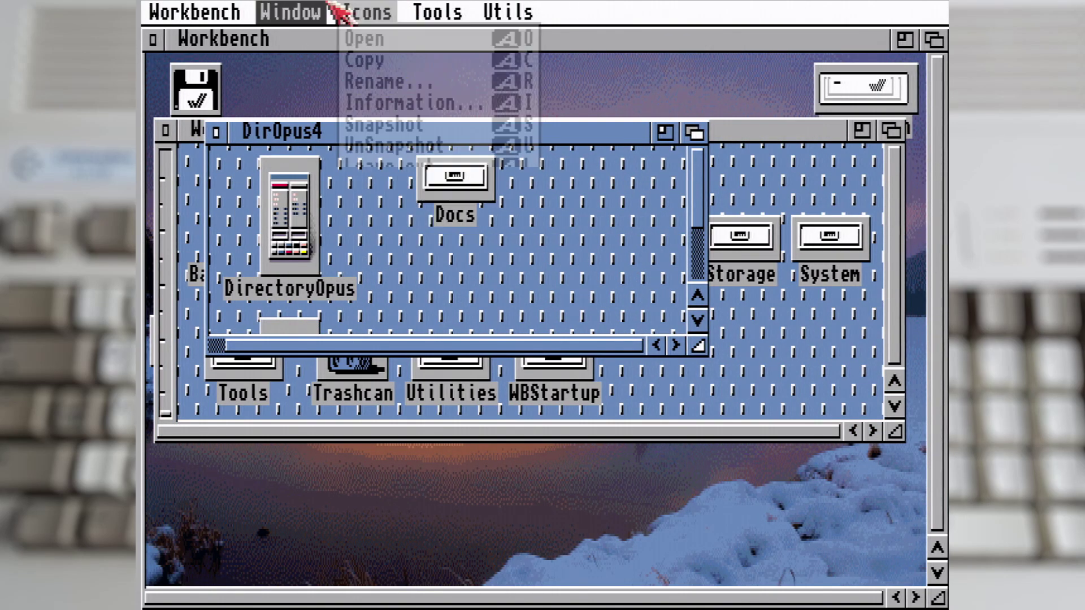
mouse_move(314, 12)
mouse_move(395, 169)
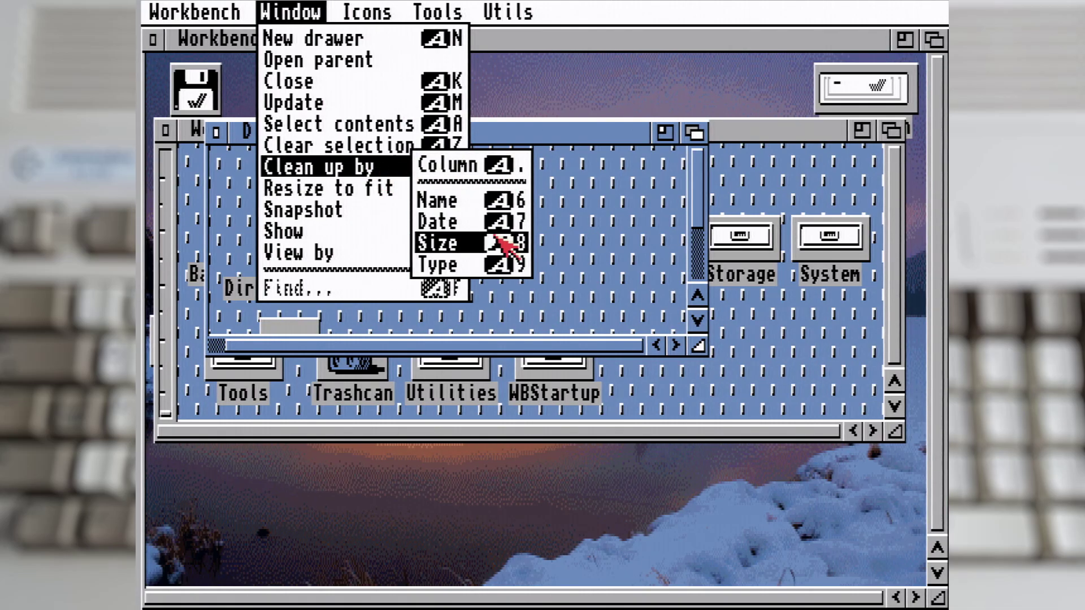
right_click(485, 198)
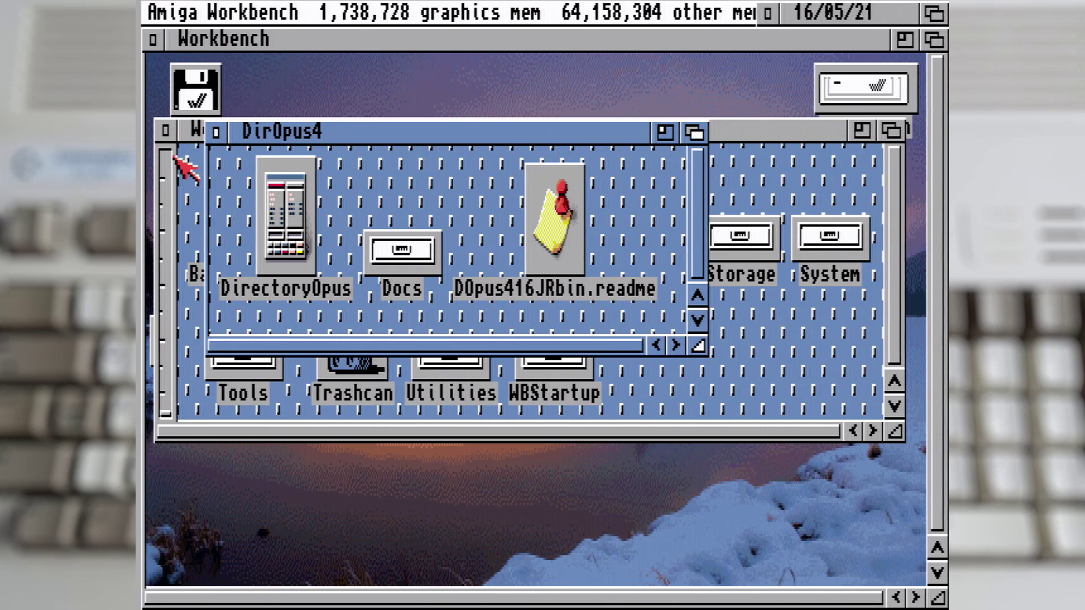
left_click(217, 132)
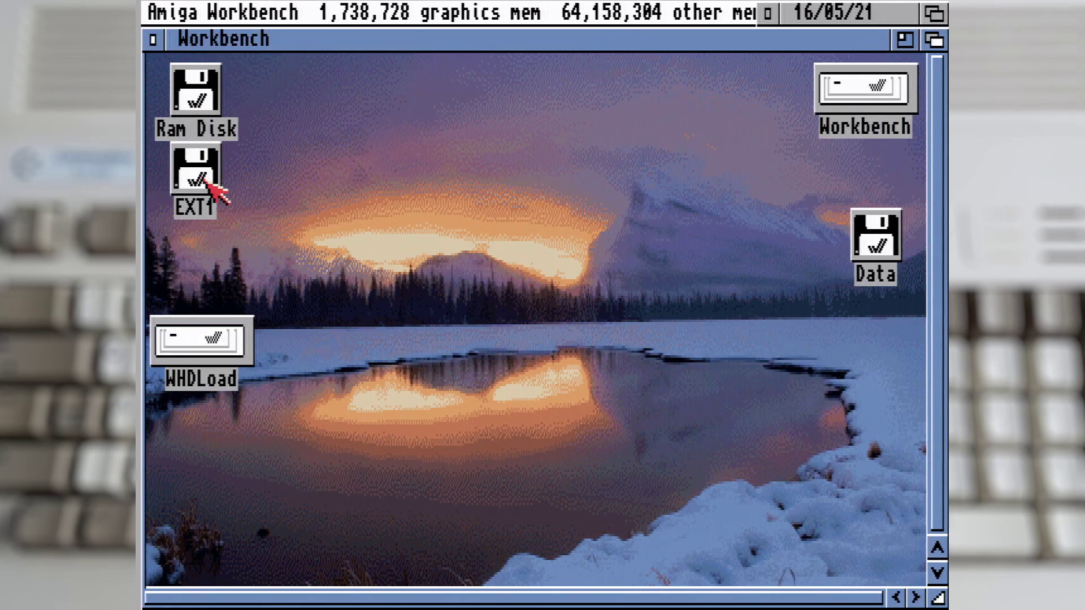
Open and close EXT1, start Directory Opus, read HD0:, and enlarge the S drawer window
double_click(210, 180)
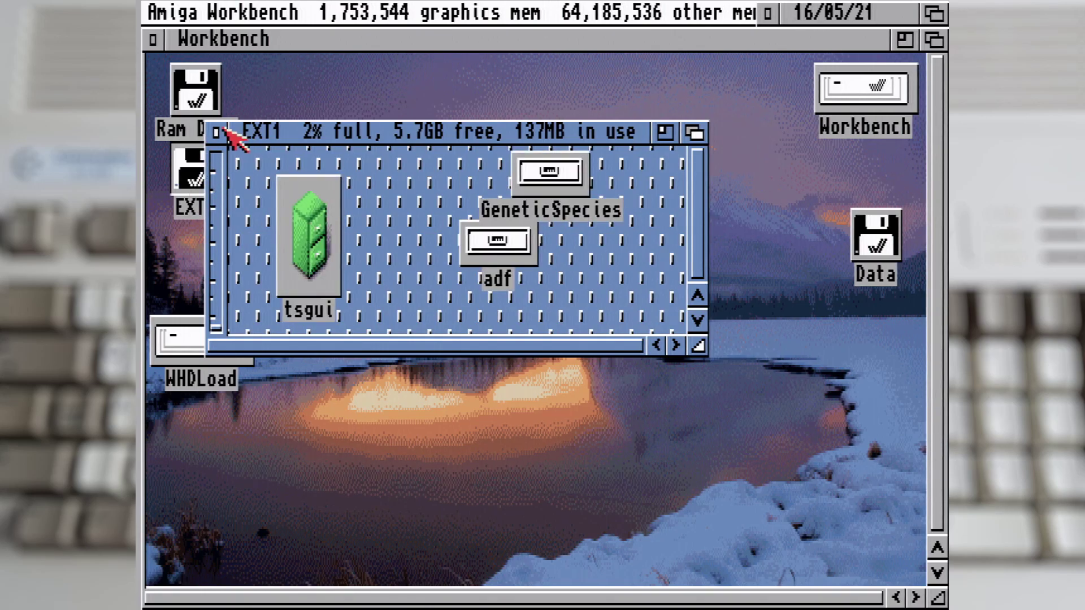
left_click(217, 133)
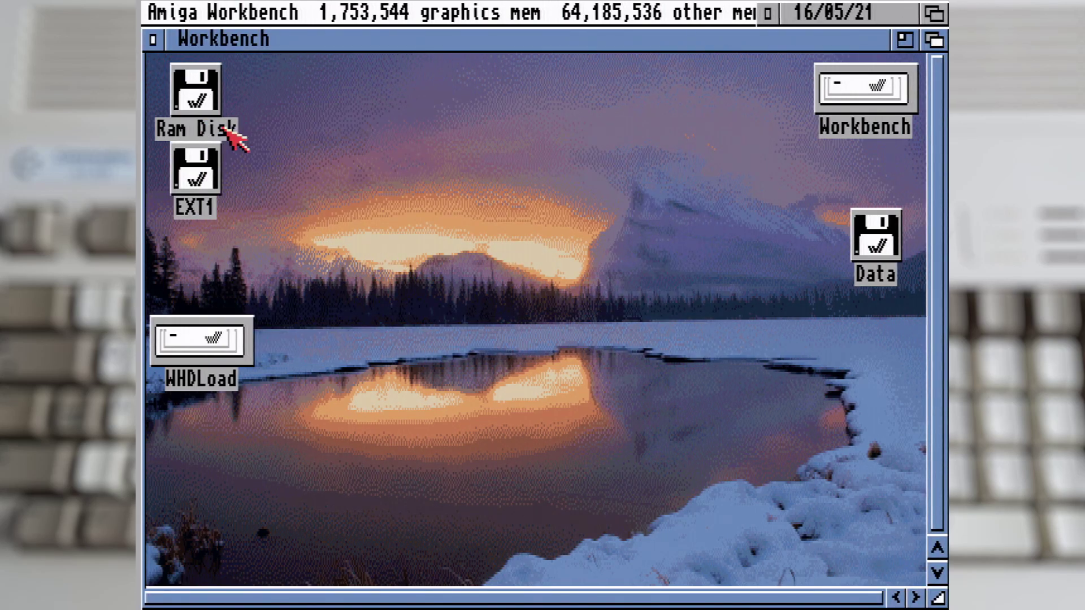
left_click_drag(508, 2, 532, 68)
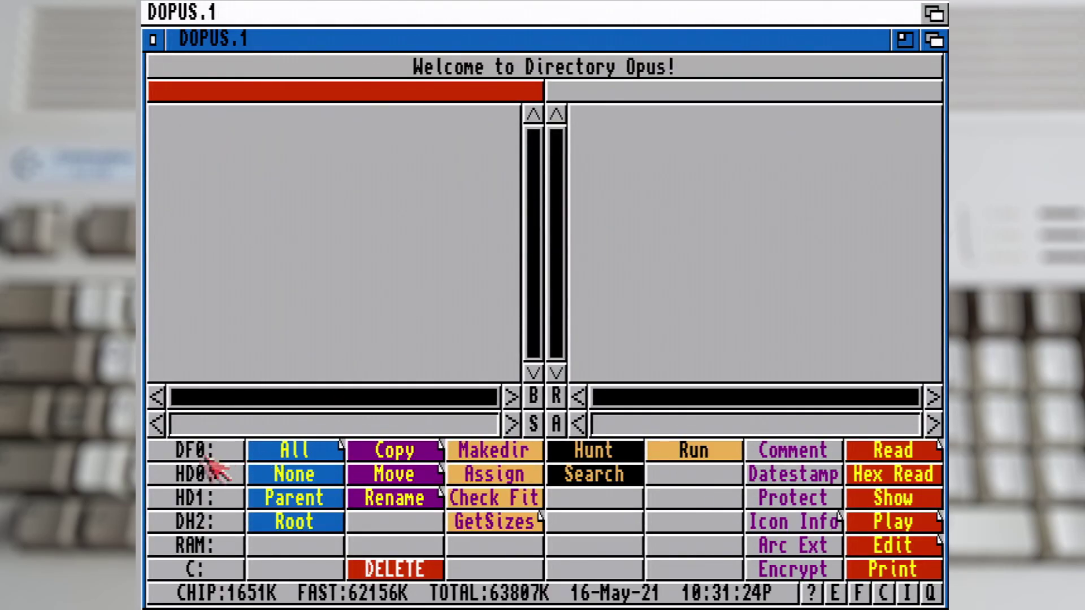
left_click(203, 467)
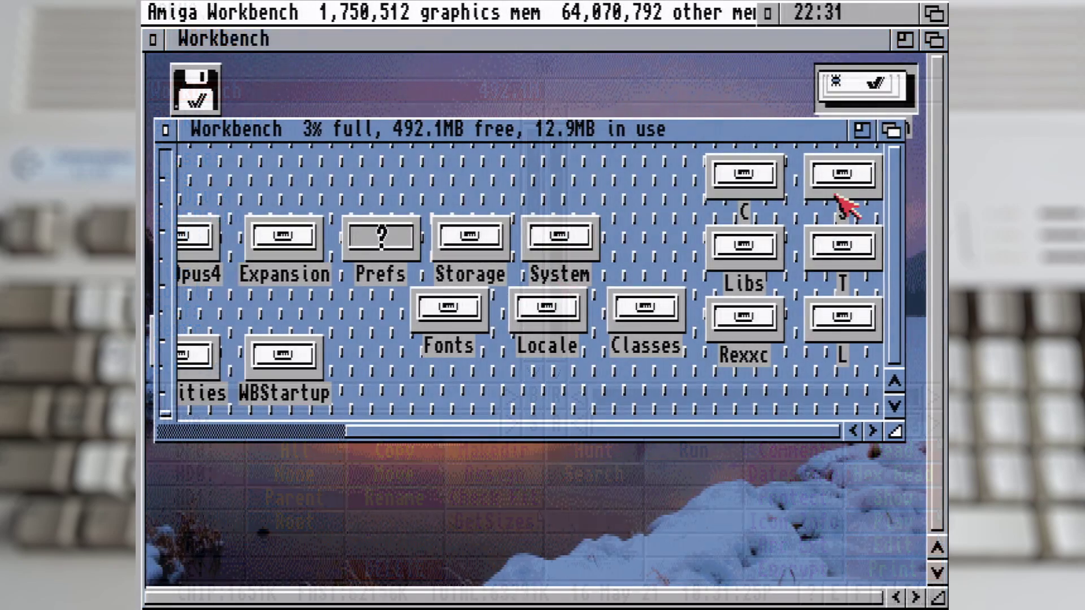
left_click_drag(698, 351, 831, 444)
left_click(830, 443)
Close the user-startup script in the text editor
left_click(763, 232)
left_click_drag(457, 97, 557, 90)
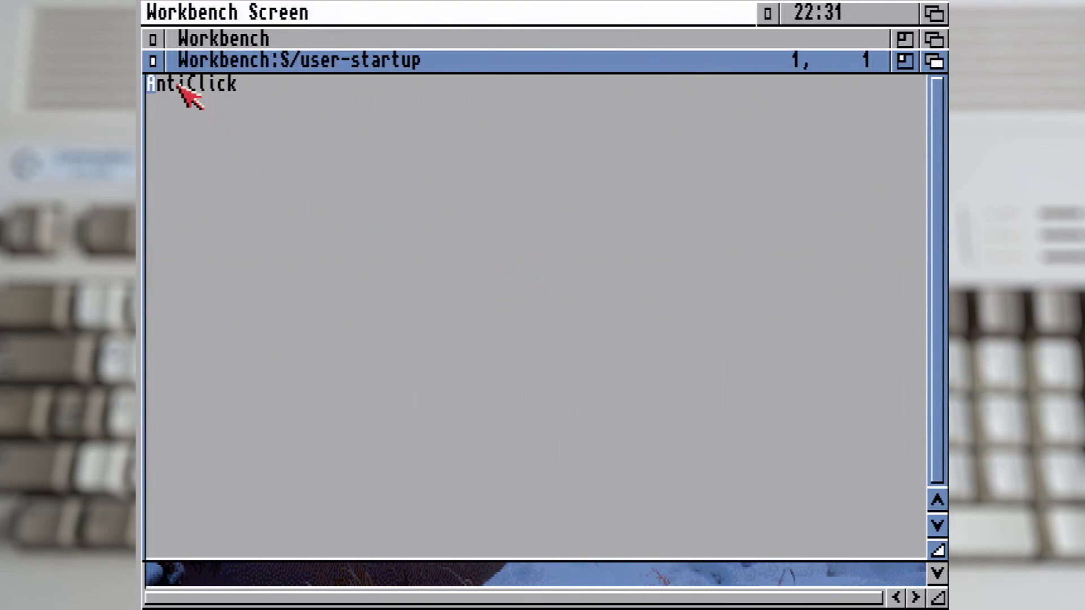
left_click(152, 60)
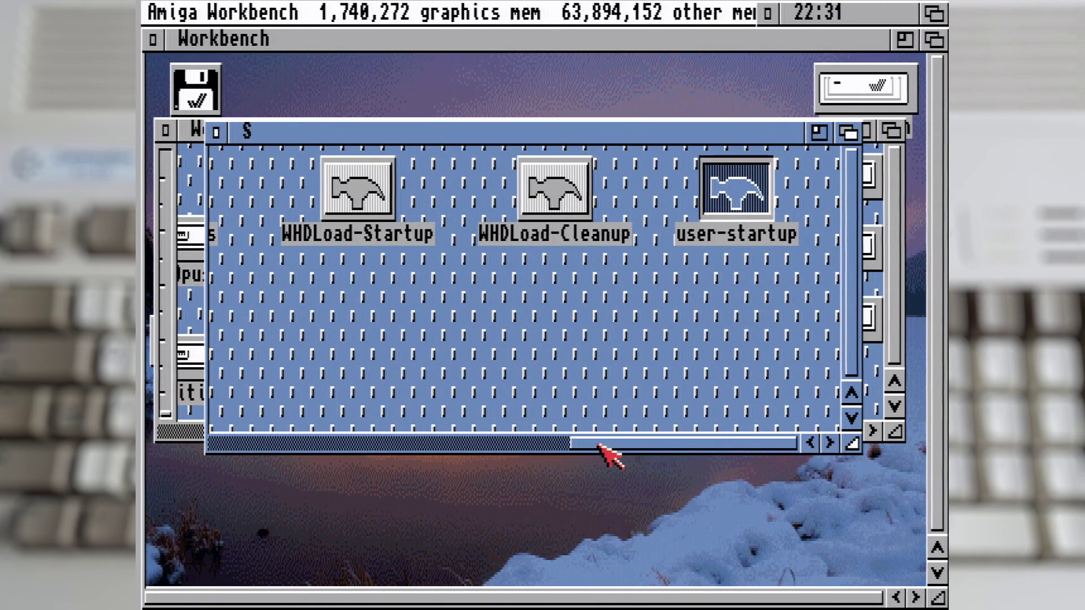
Open Startup-Sequence from the S drawer in JanoEditor and read down through it
left_click_drag(598, 445, 232, 441)
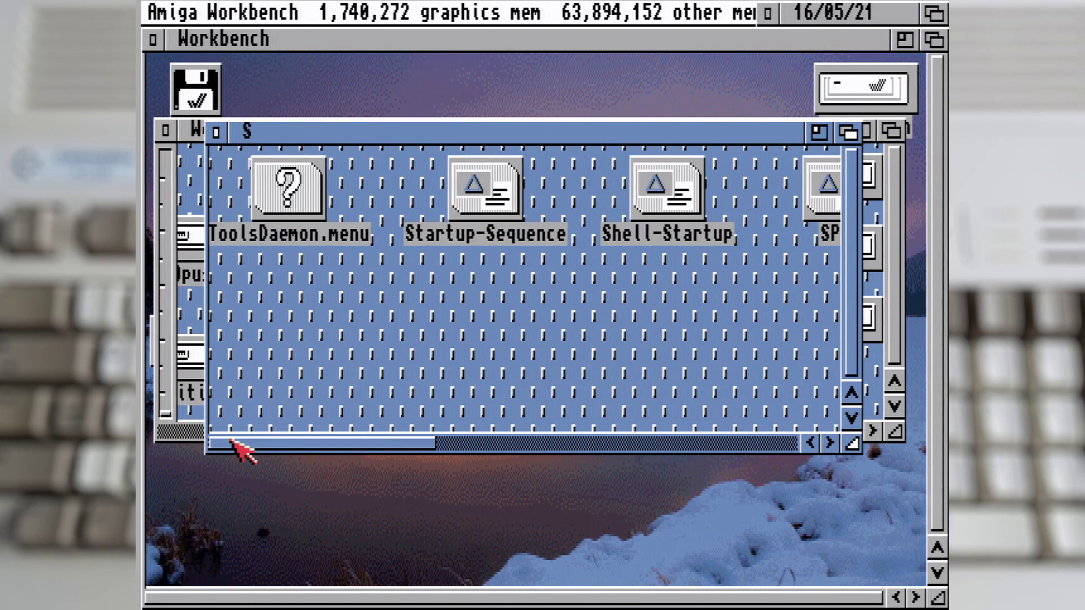
left_click(484, 184)
right_click(516, 12)
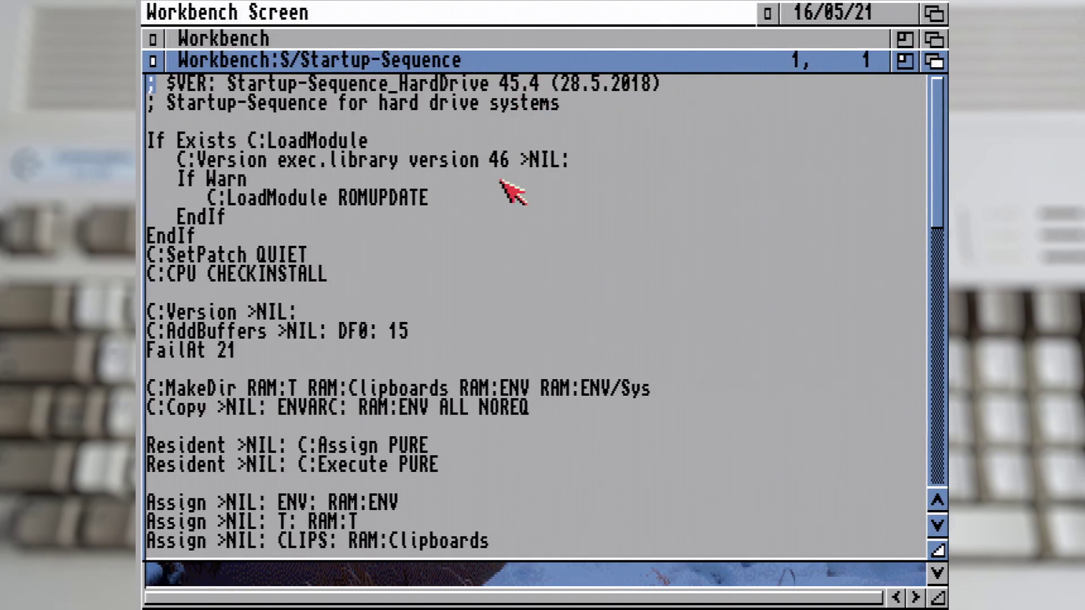
key("Down")
key("Down")
key("Down")
key("Down")
key("Down")
key("Down")
key("Down")
key("Down")
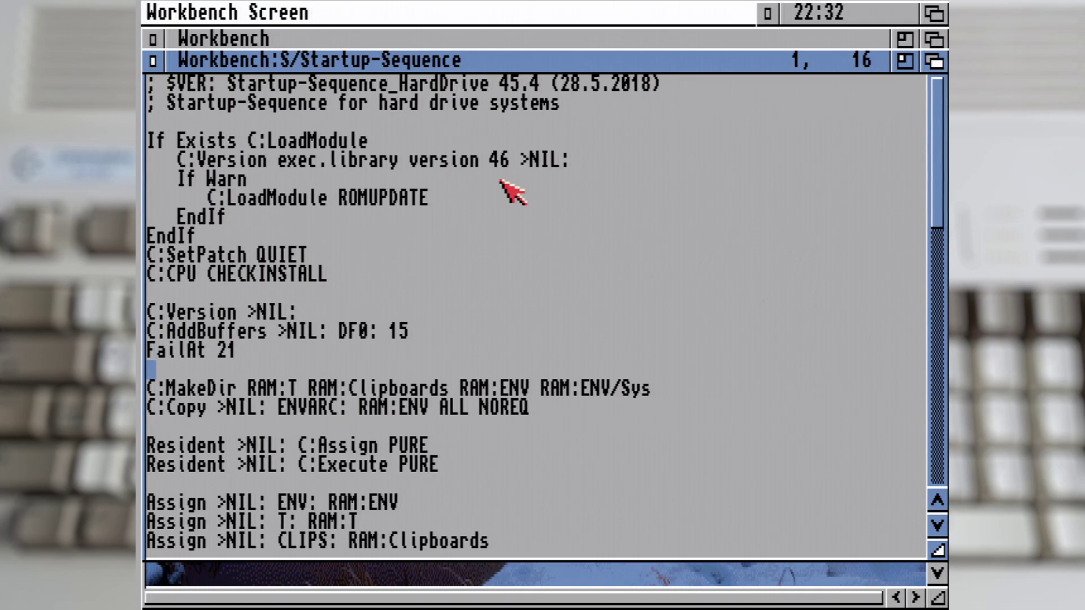
key("Down")
key("Down")
key("Down")
key("Down")
key("Down")
key("Down")
key("Down")
key("Down")
key("Down")
key("Down")
key("Down")
key("Down")
key("Down")
key("Down")
key("Down")
key("Down")
key("Down")
key("Down")
key("Down")
key("Down")
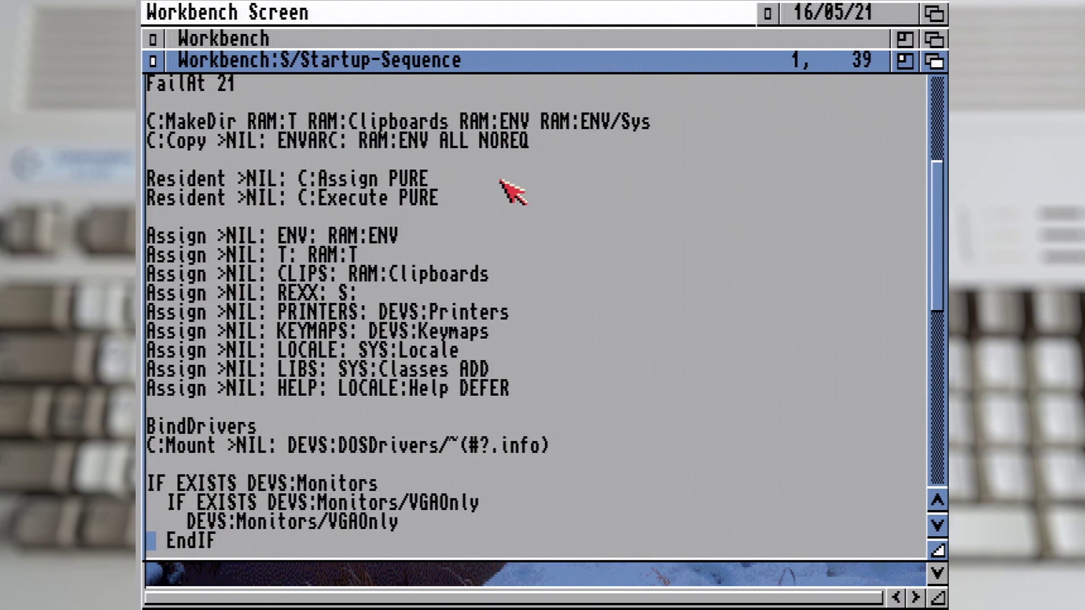
key("Down")
key("Down")
key("Down")
key("Down")
key("Down")
key("Down")
key("Down")
key("Down")
key("Down")
key("Down")
key("Down")
key("Down")
key("Down")
key("Down")
key("Down")
key("Down")
key("Down")
key("Down")
key("Down")
key("Down")
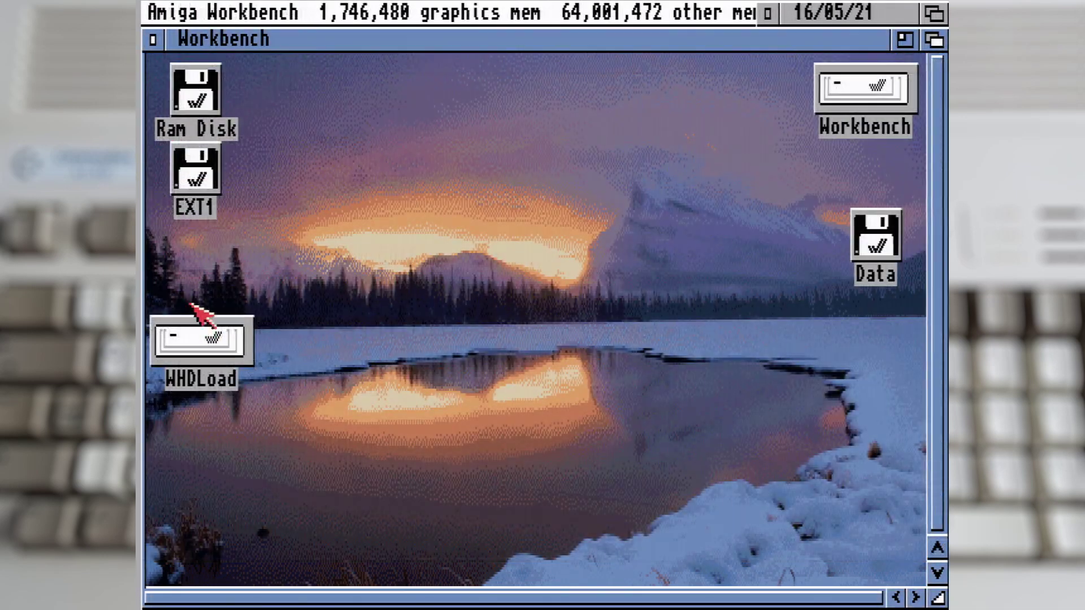
double_click(206, 336)
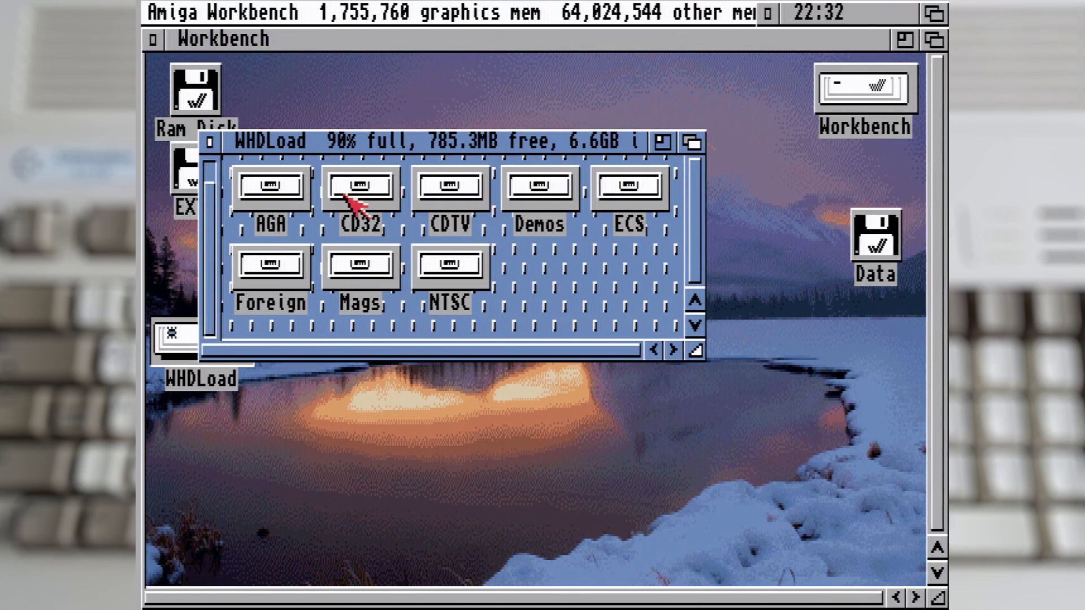
Open WHDLoad's ECS then D folders and, after paging down, the DizzyPrinceOfTheYolkfolk drawer
double_click(638, 205)
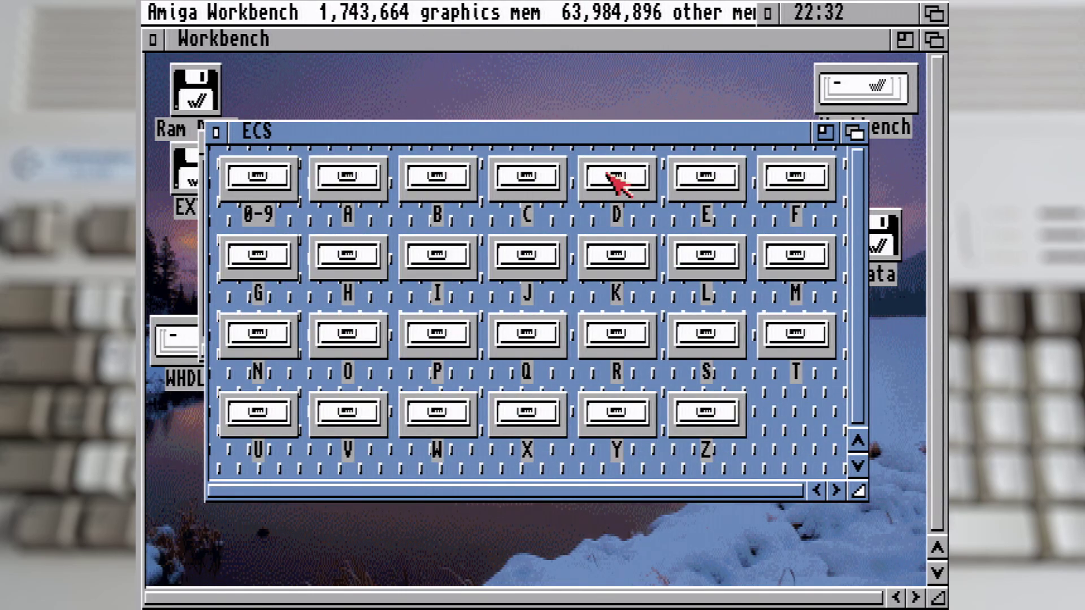
double_click(617, 182)
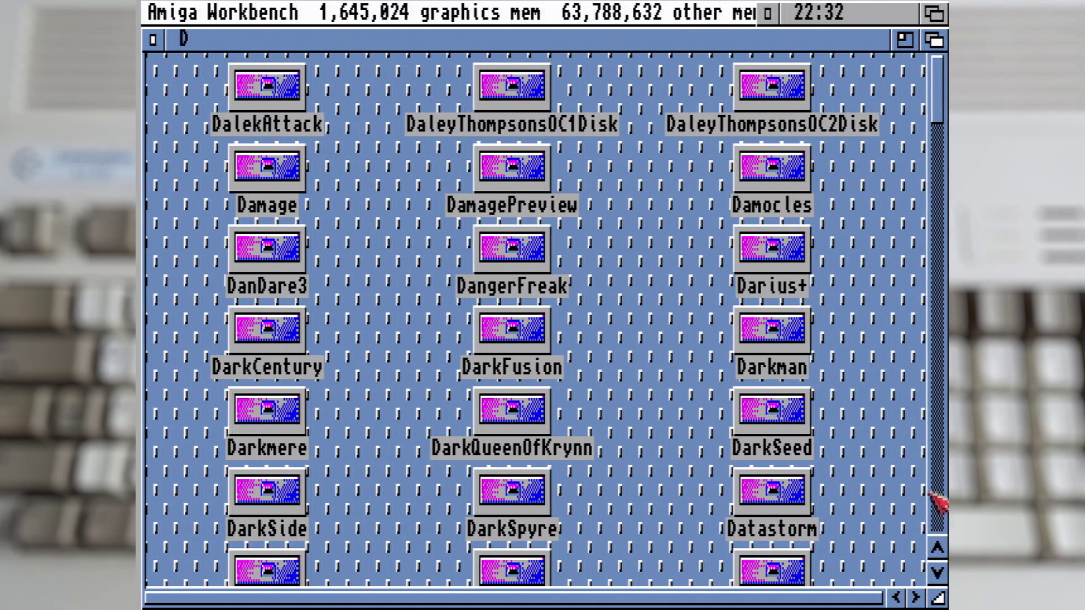
left_click(939, 500)
left_click(940, 497)
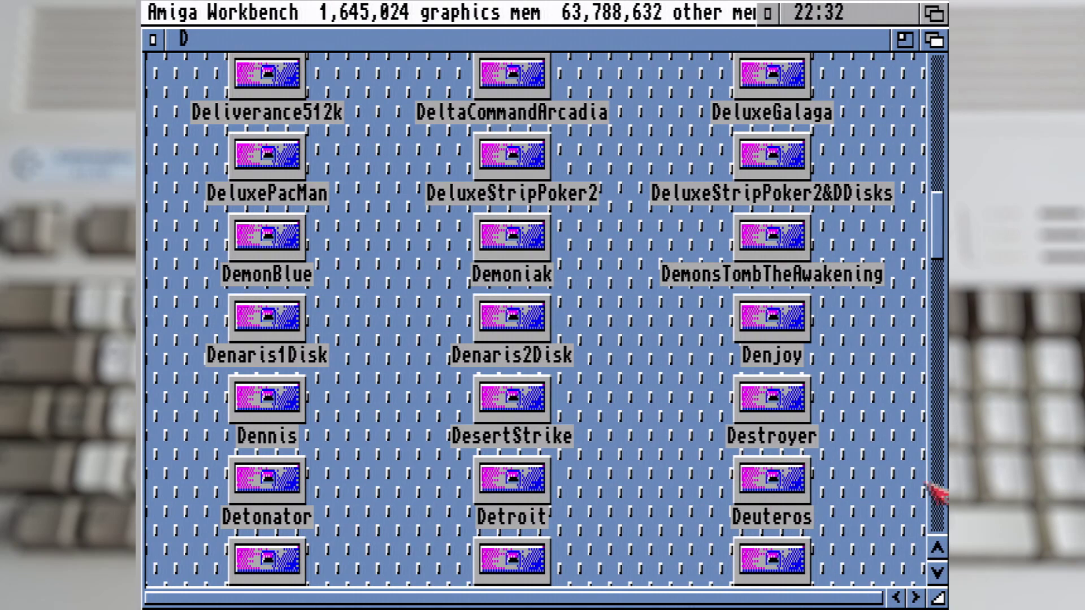
left_click(939, 489)
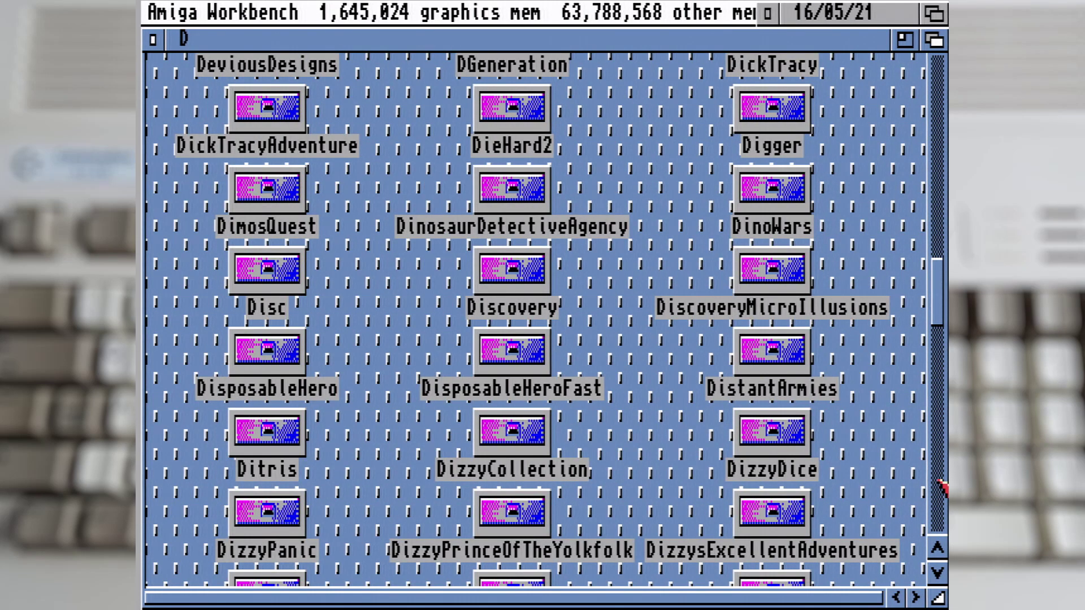
double_click(521, 524)
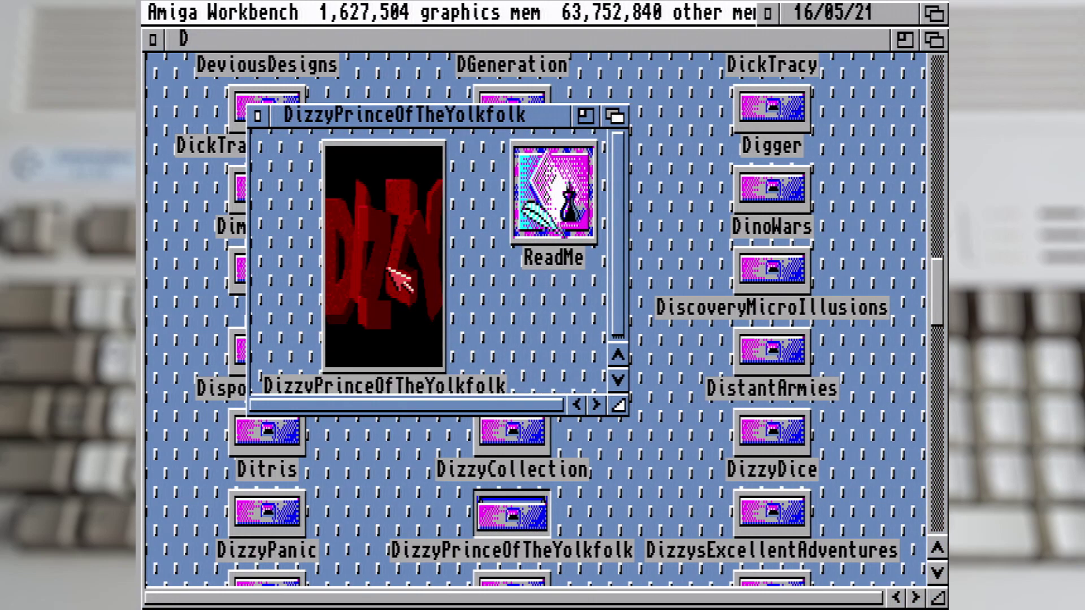
Launch the game icon from the drawer through WHDLoad and reach the race start
left_click(394, 271)
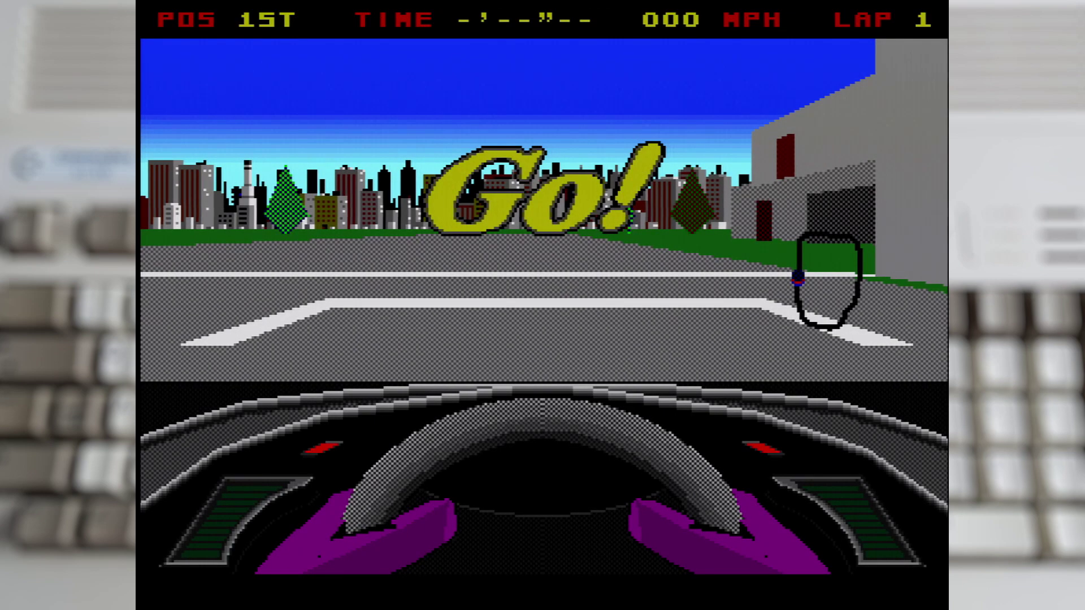
Accelerate off the start line to 141 MPH and steer right through the first bend
key("Up")
key("Up")
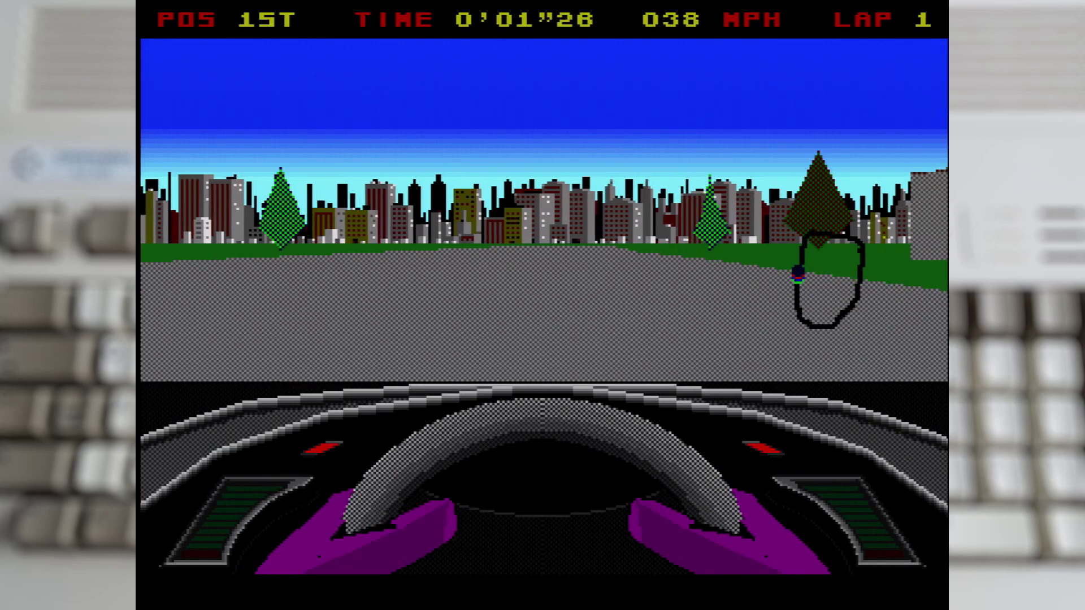
key("Up")
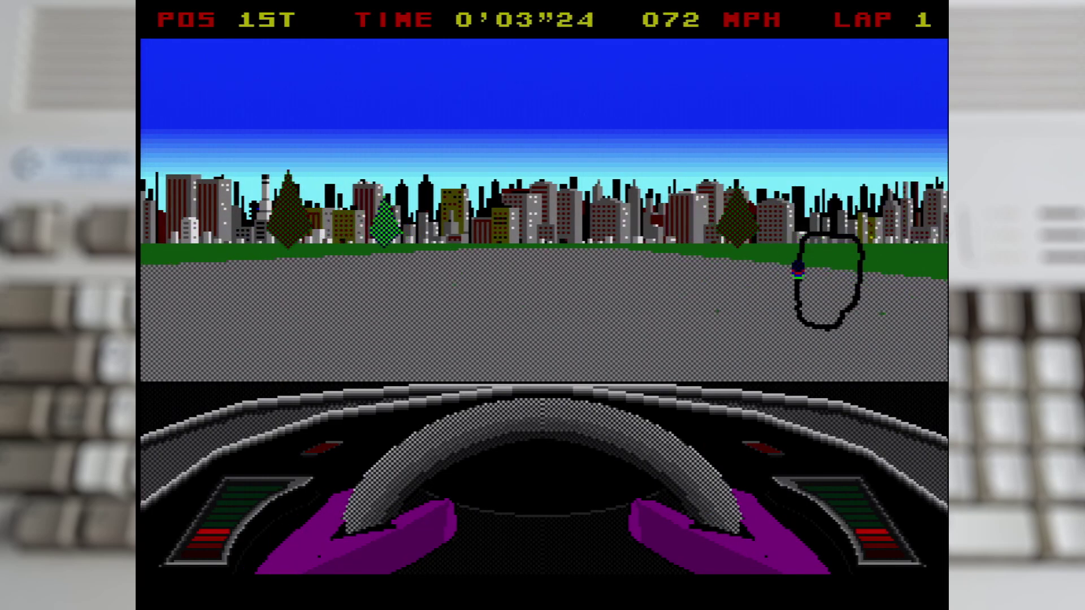
key("Up")
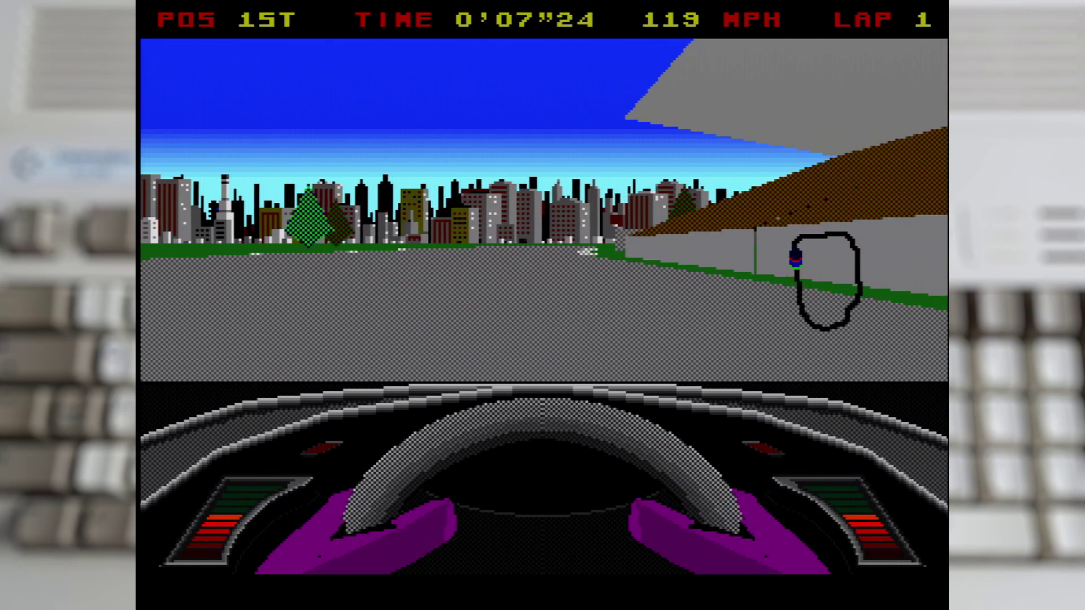
key("Right")
key("Right")
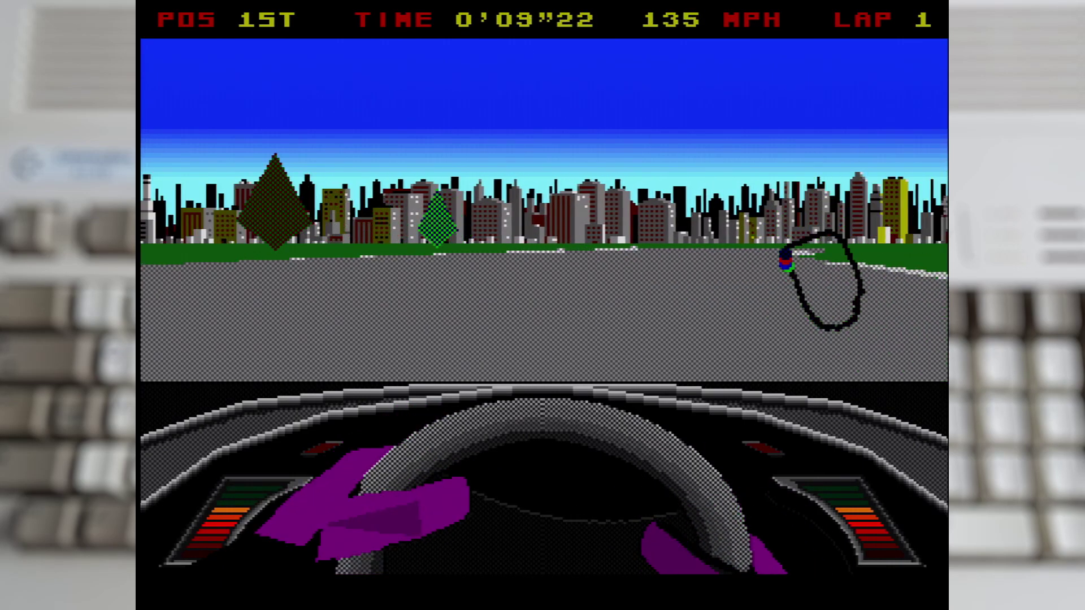
key("Right")
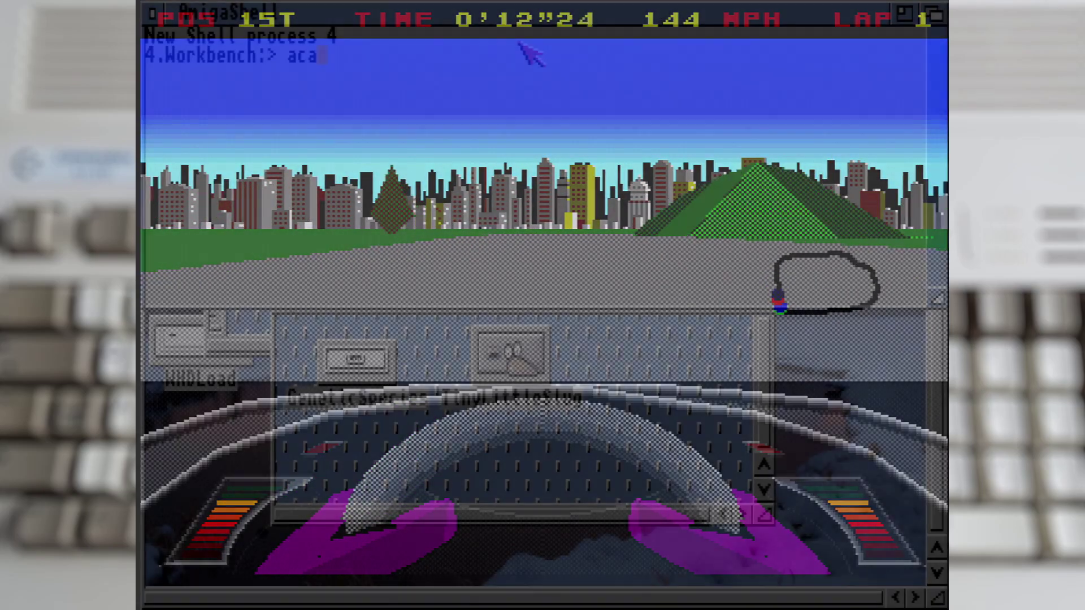
type("clo")
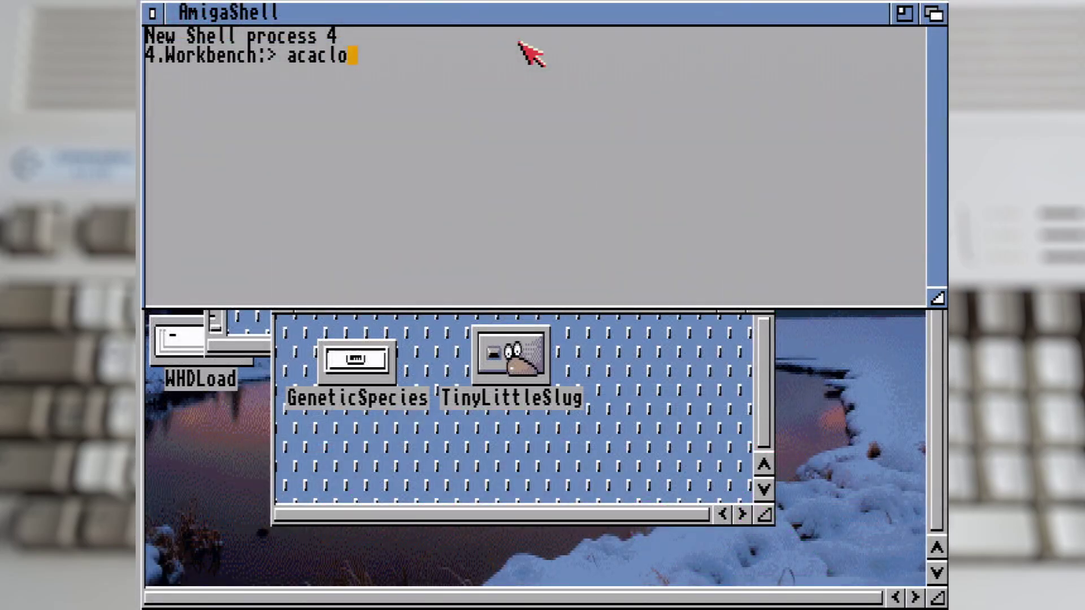
type("ck s=")
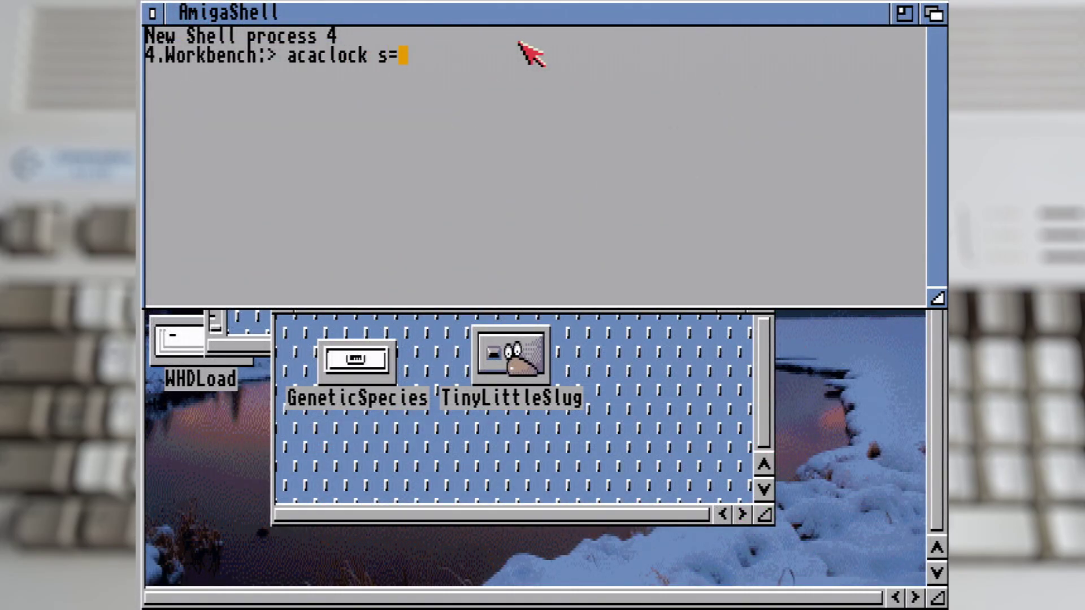
type("3")
Apply acaclock s=3 (28.38 MHz), close the Shell, and start GeneticSpecies via Start Game
key("Return")
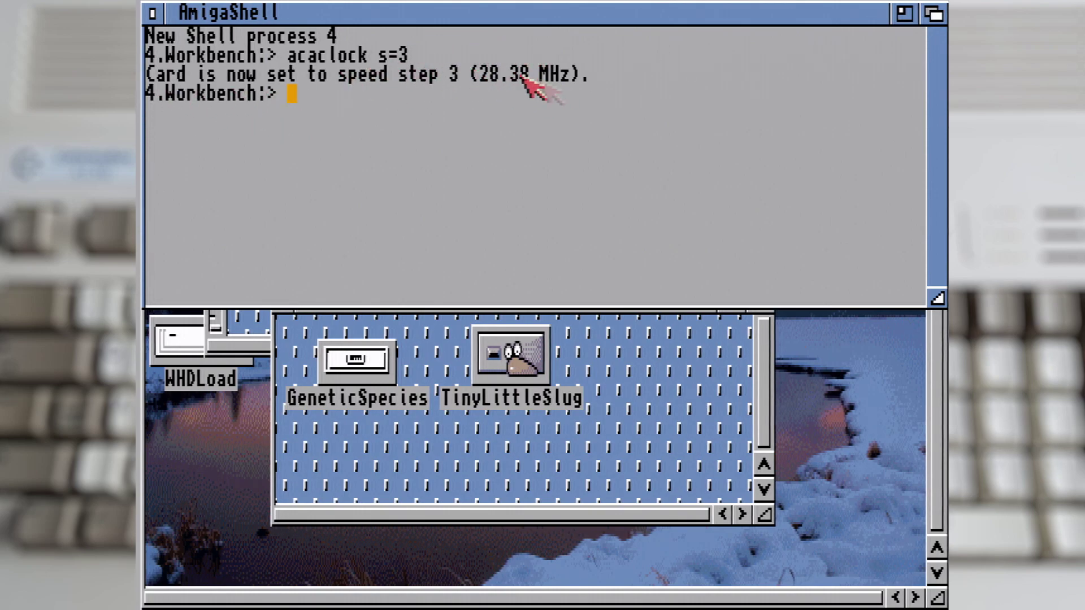
left_click(153, 13)
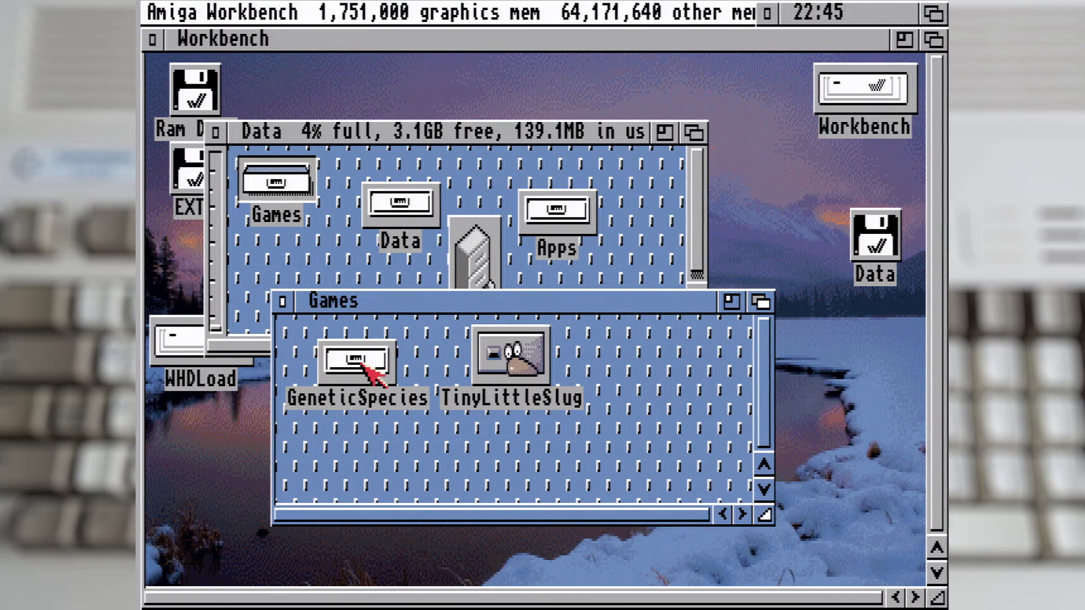
double_click(361, 365)
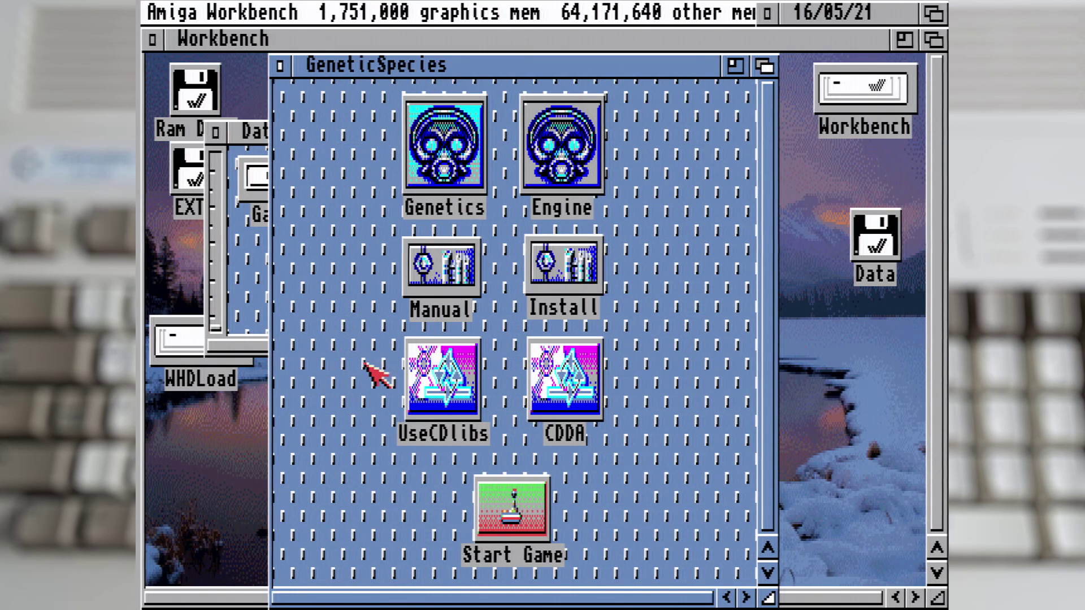
double_click(511, 509)
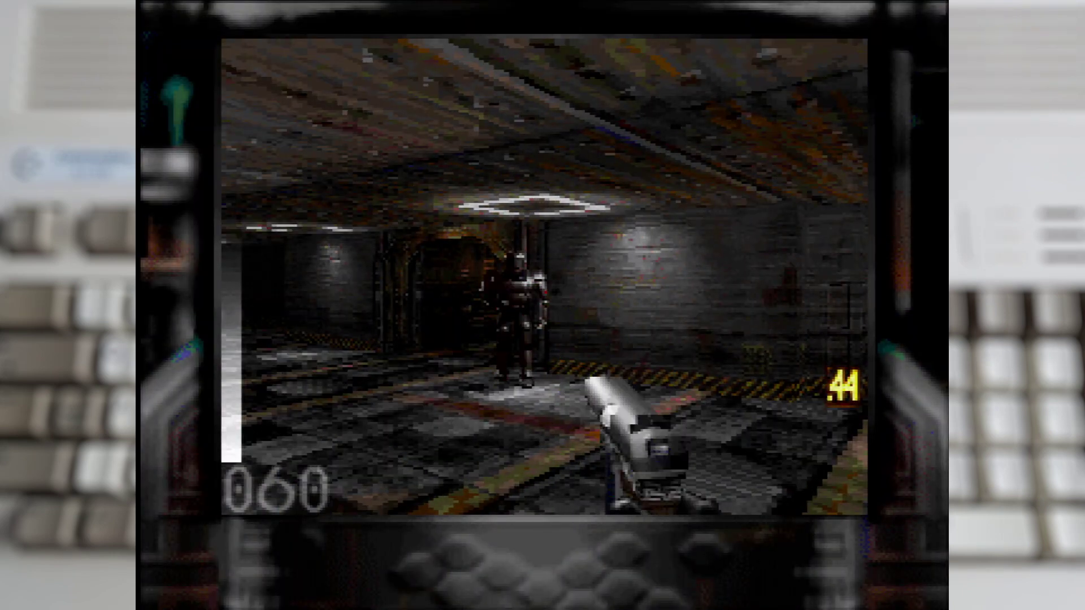
Fire the pistol at the enemy in the GeneticSpecies corridor
key("ctrl")
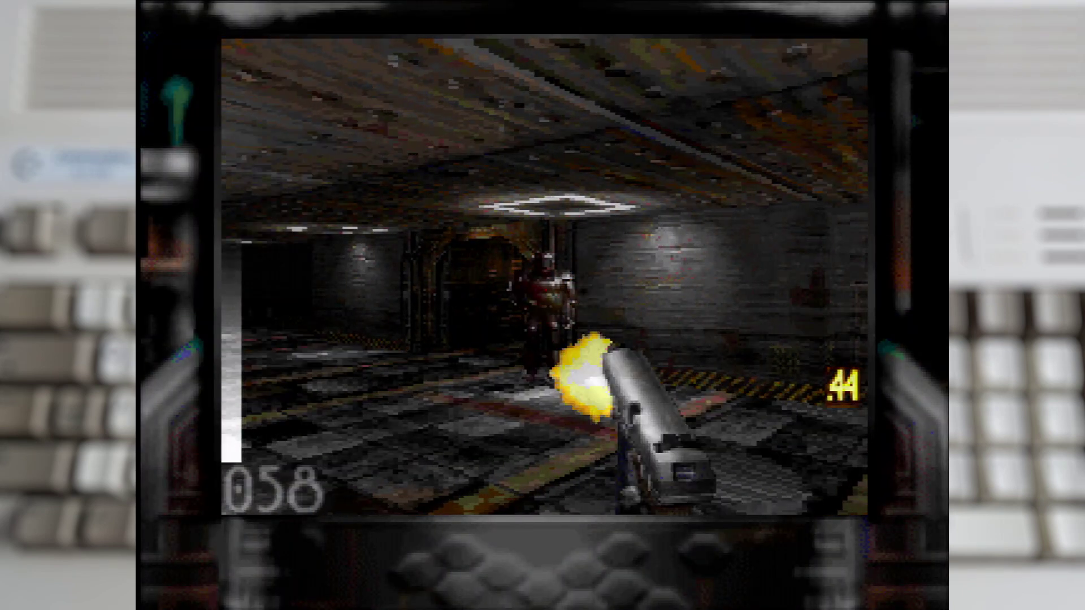